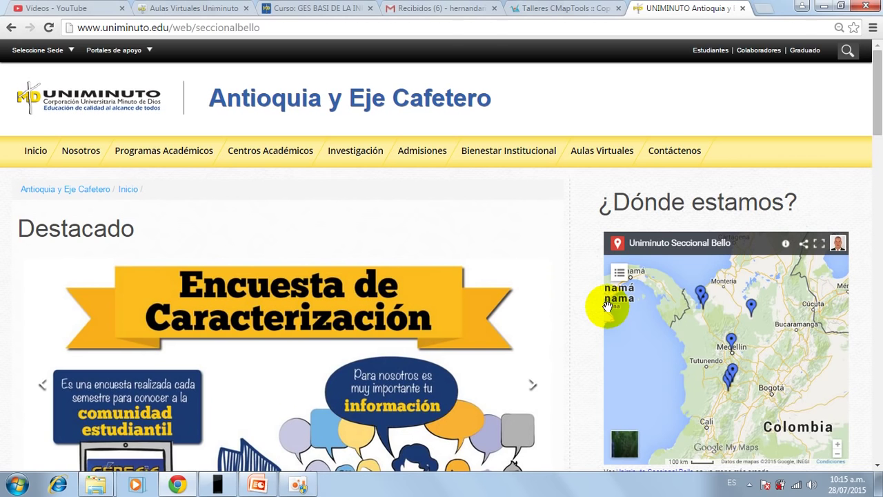
# Step: Launch Microsoft Word from the Start menu's program list to get a blank document
pyautogui.click(19, 485)
pyautogui.click(68, 177)
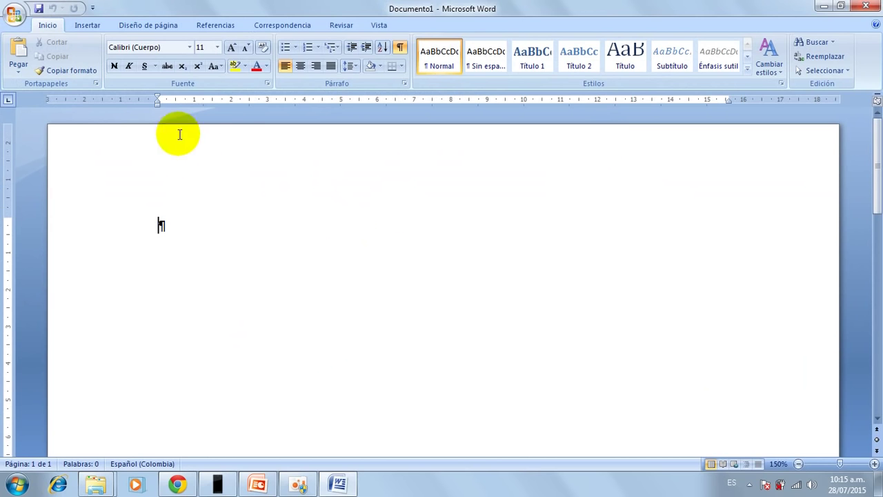
# Step: Turn off the ¶ Mostrar todo formatting marks on the blank Documento1 page
pyautogui.click(400, 47)
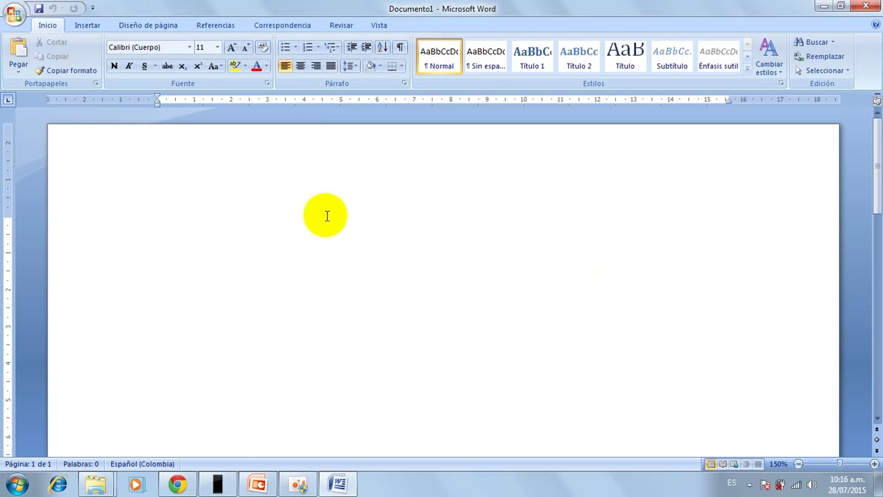
pyautogui.scroll(-10, 371, 227)
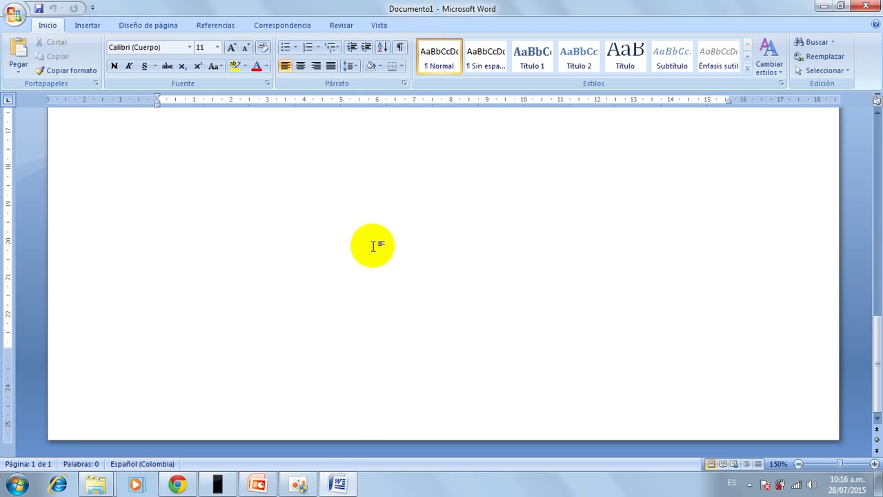
pyautogui.scroll(10, 370, 241)
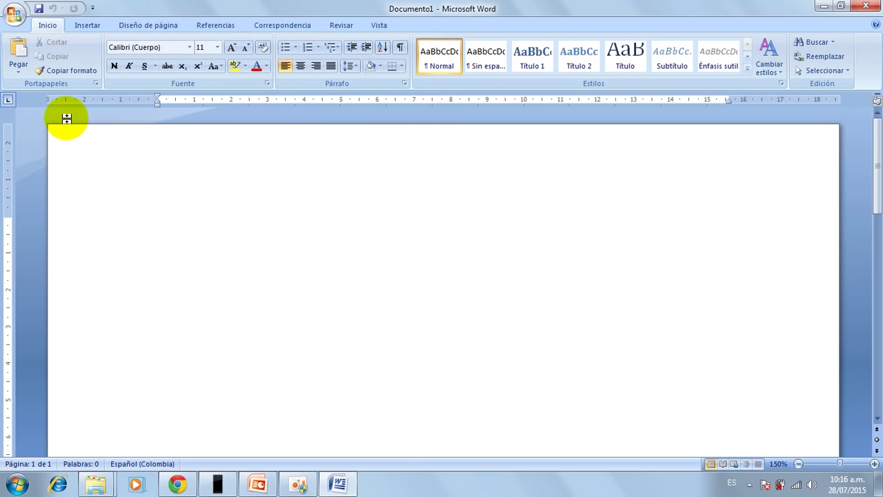
# Step: Set the page to Carta size in Vertical orientation and bring up the Márgenes presets
pyautogui.click(137, 26)
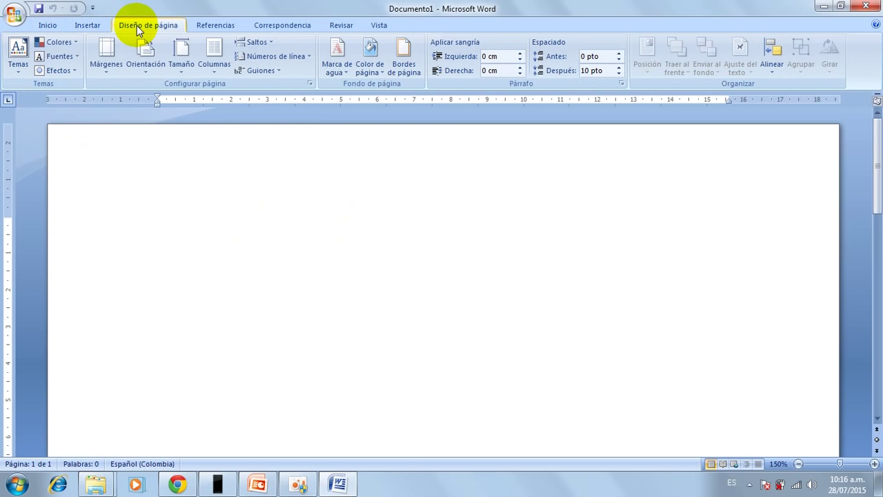
pyautogui.click(180, 69)
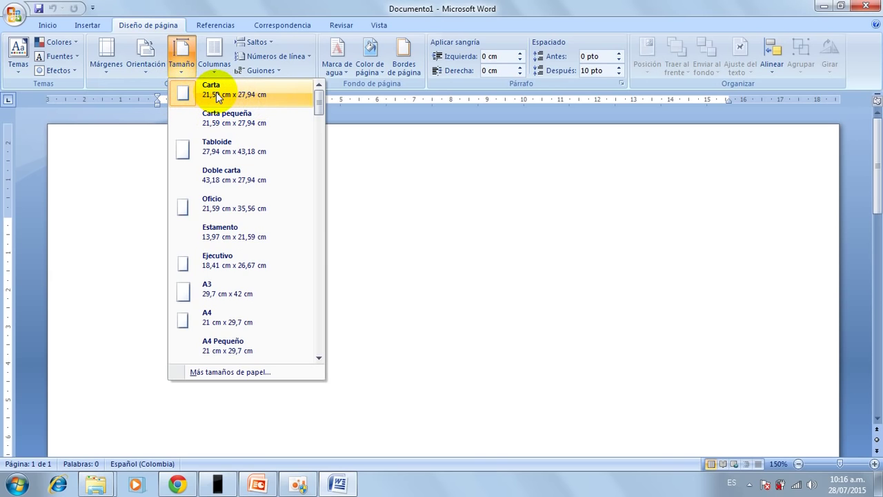
pyautogui.click(203, 97)
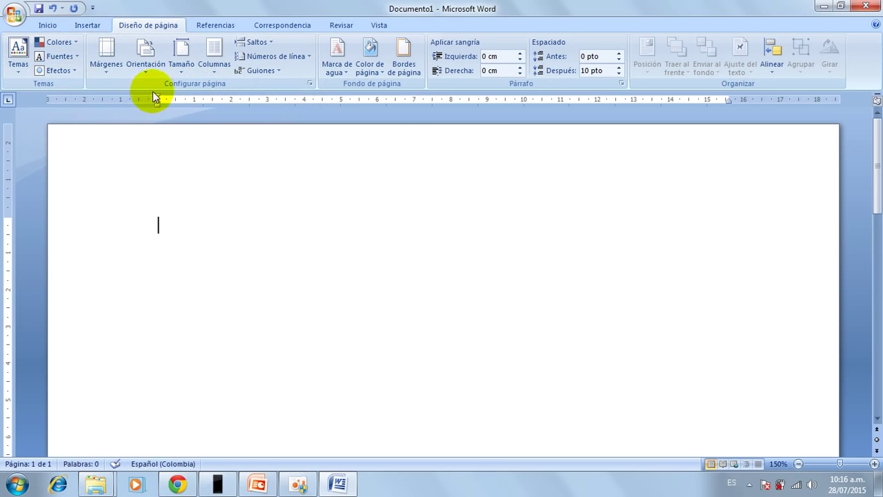
pyautogui.click(145, 75)
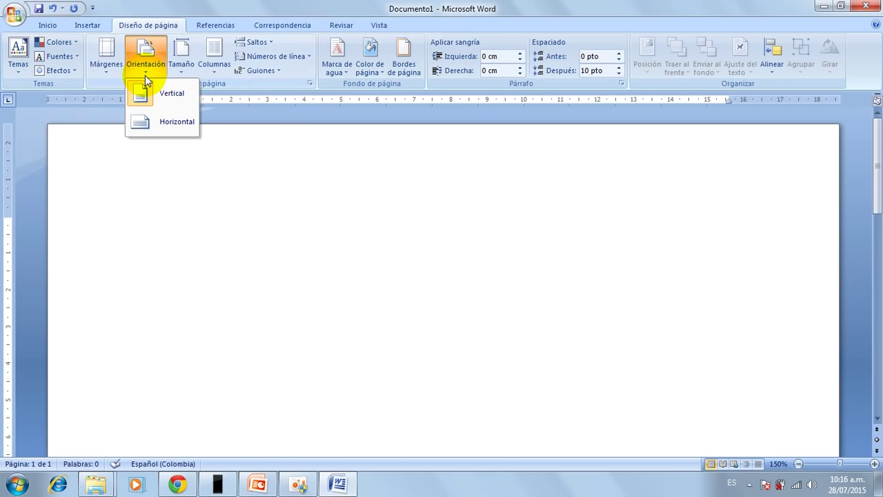
pyautogui.click(180, 96)
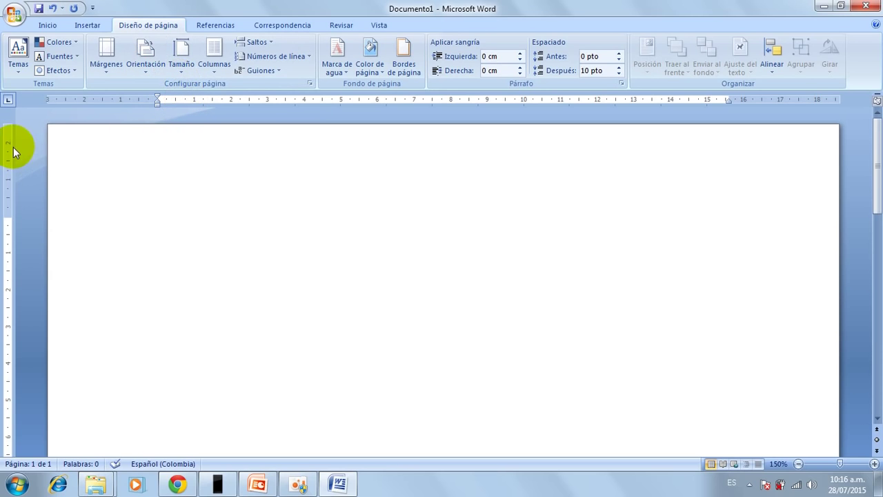
pyautogui.click(107, 71)
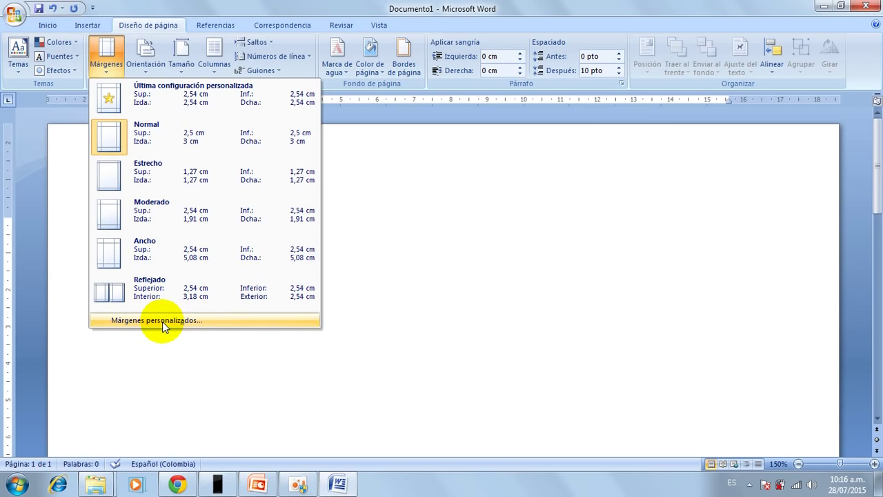
# Step: Set top, bottom, left and right margins to 2,54 cm in Márgenes personalizados
pyautogui.click(162, 322)
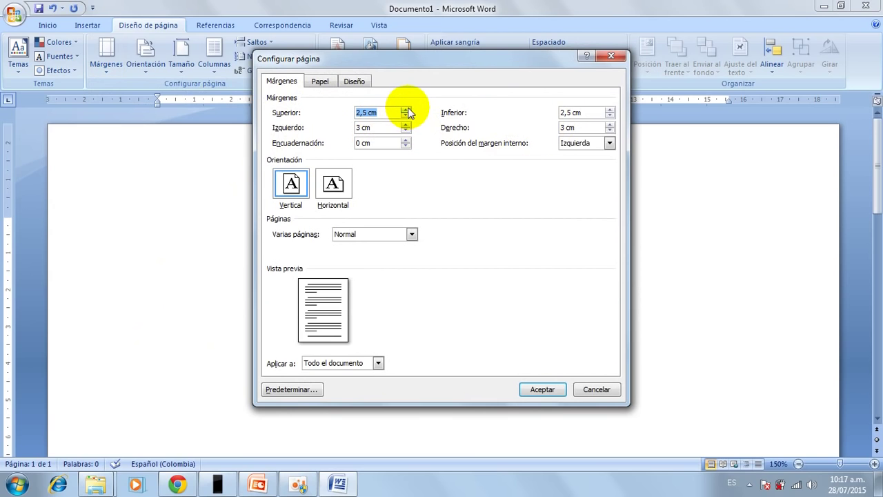
pyautogui.write('2')
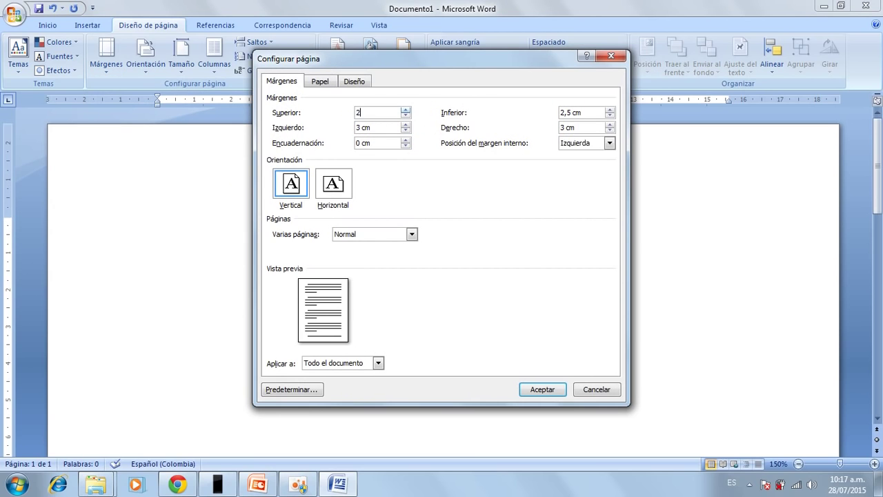
pyautogui.write(',54')
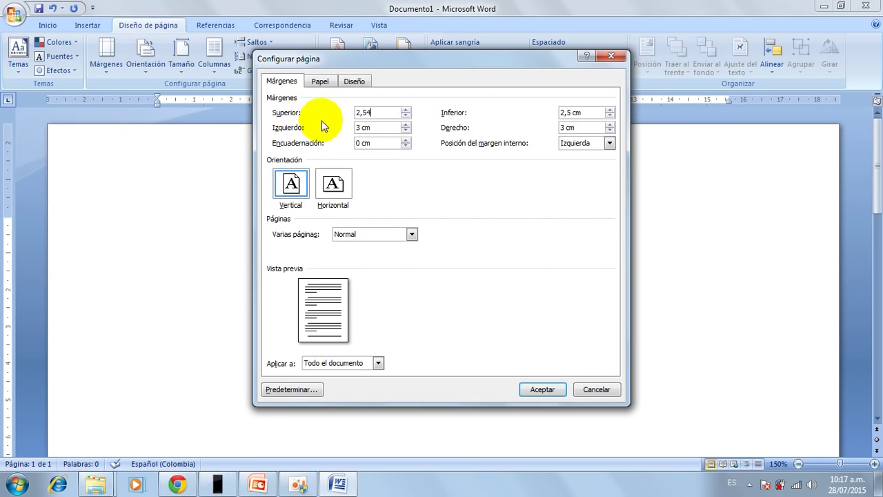
pyautogui.moveTo(355, 112); pyautogui.dragTo(373, 113)
pyautogui.hotkey('ctrl', 'c')
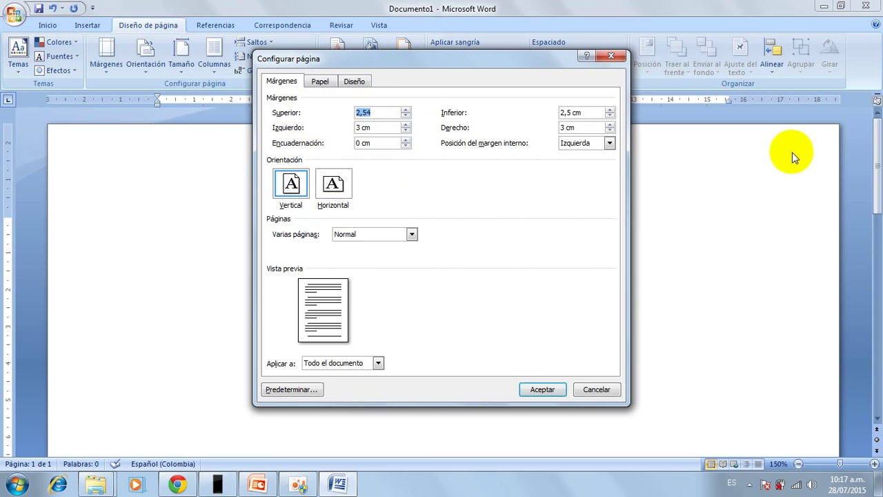
pyautogui.moveTo(560, 113)
pyautogui.mouseDown()
pyautogui.moveTo(583, 113)
pyautogui.moveTo(583, 128)
pyautogui.mouseUp()
pyautogui.hotkey('ctrl', 'v')
pyautogui.hotkey('ctrl', 'v')
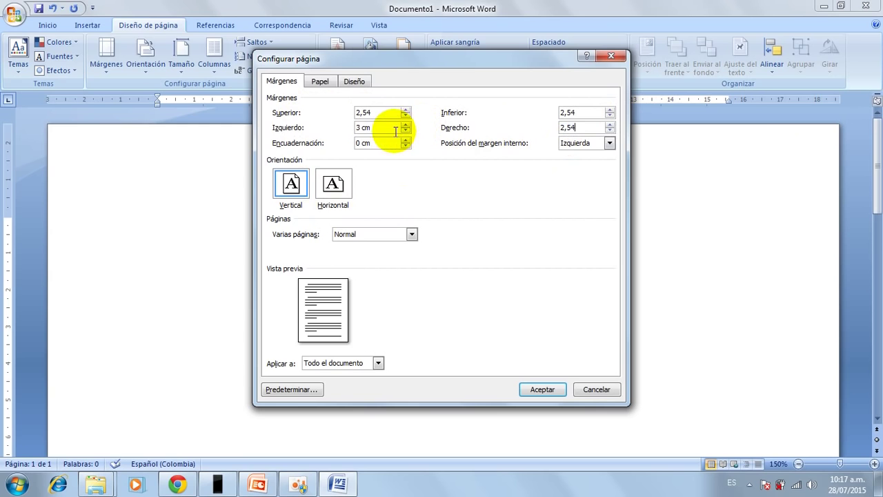
pyautogui.moveTo(364, 128); pyautogui.dragTo(298, 131)
pyautogui.hotkey('ctrl', 'v')
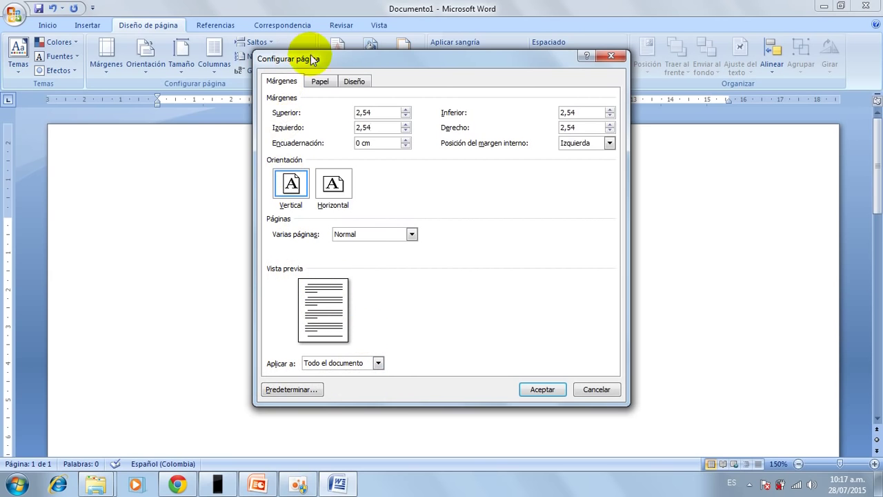
pyautogui.click(541, 388)
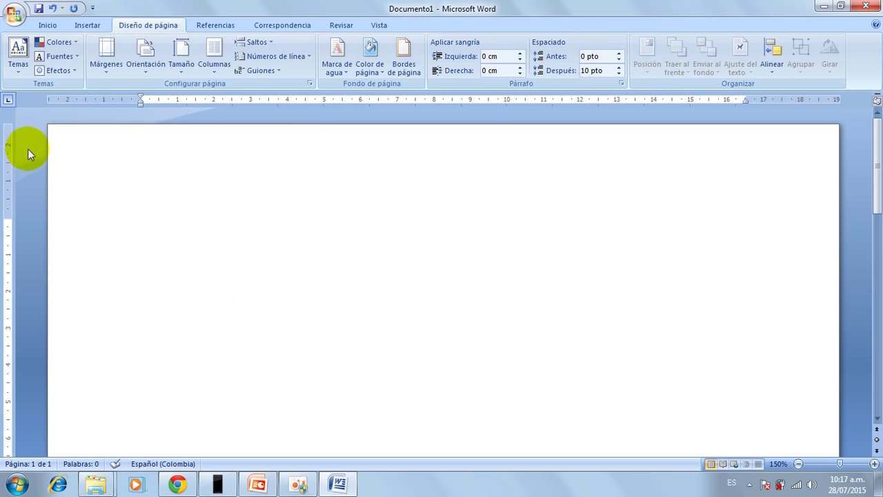
pyautogui.click(43, 28)
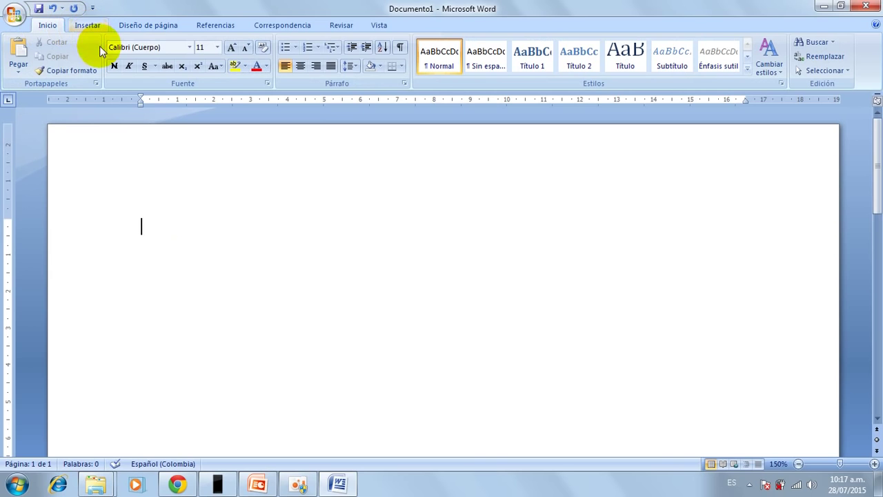
pyautogui.click(190, 48)
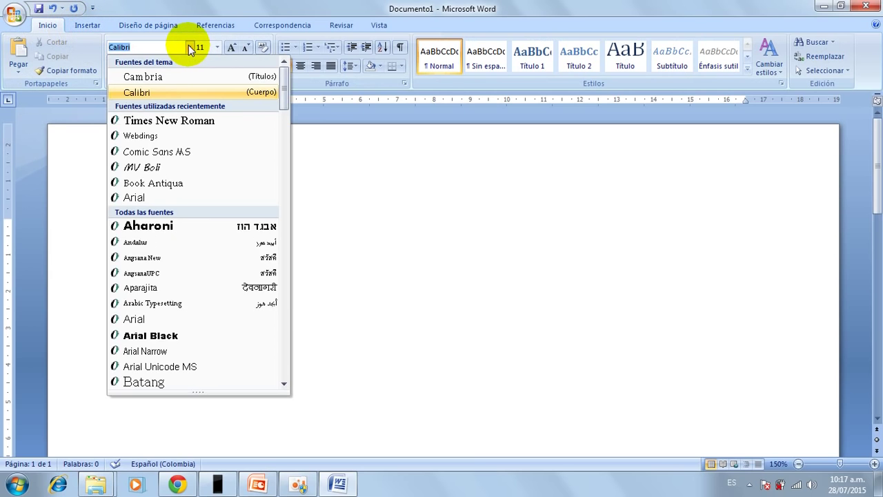
pyautogui.click(185, 121)
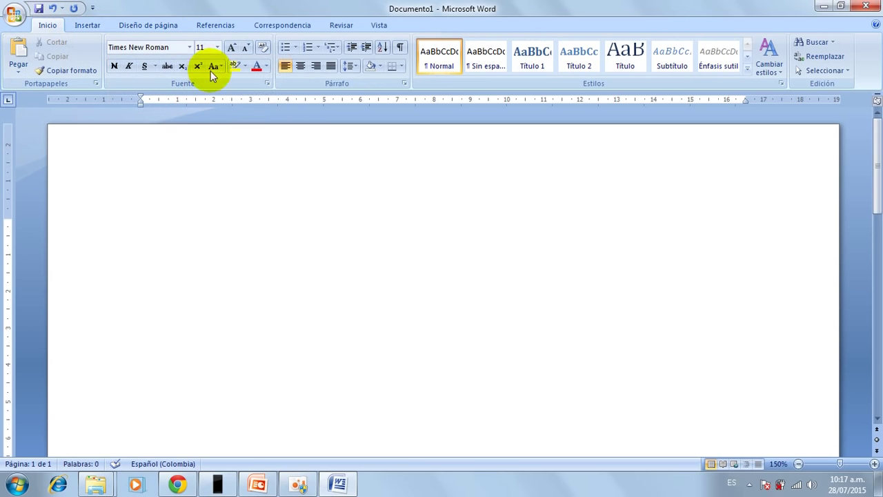
pyautogui.click(217, 48)
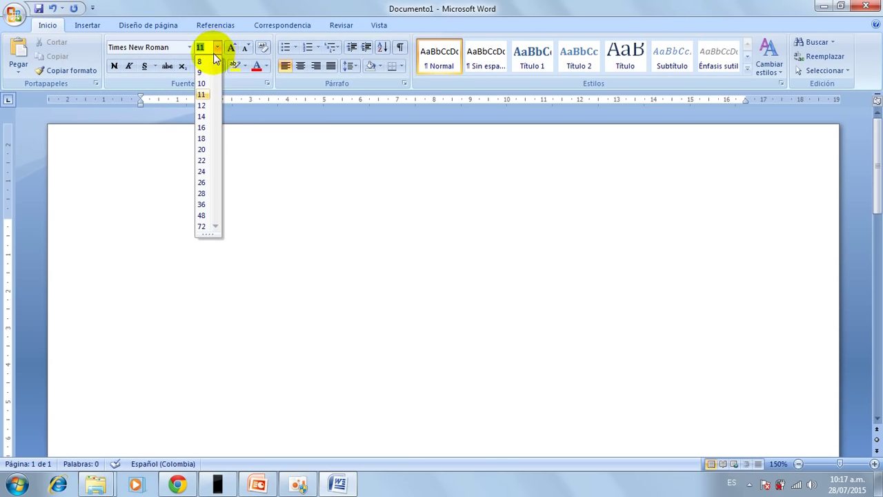
pyautogui.click(207, 105)
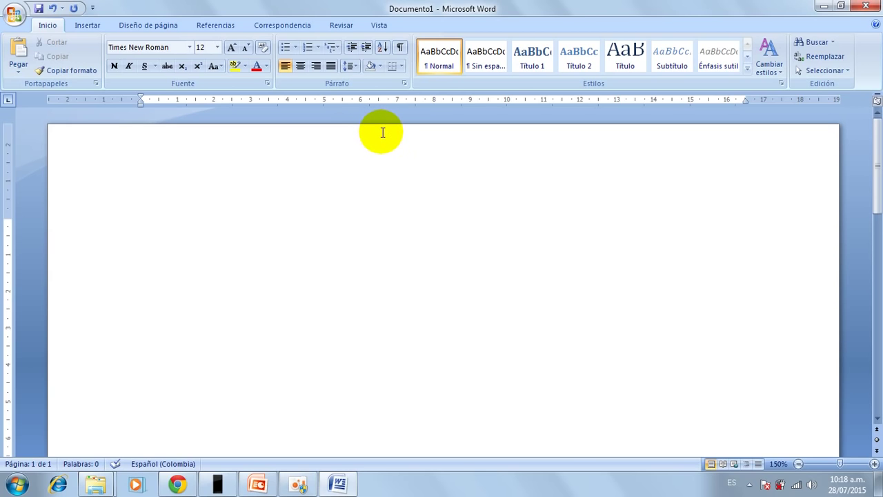
# Step: In the Párrafo dialog, choose Especial: Primera línea and lower the indent to 0,9 cm
pyautogui.click(405, 85)
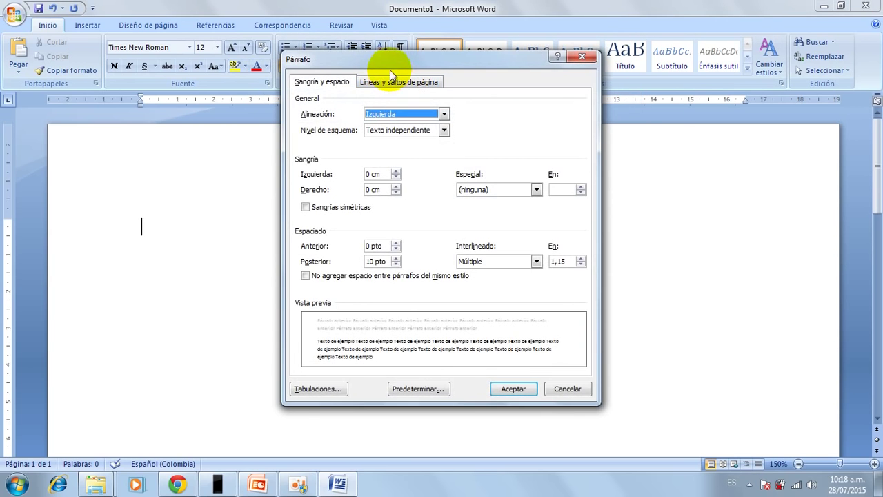
pyautogui.moveTo(412, 62); pyautogui.dragTo(342, 67)
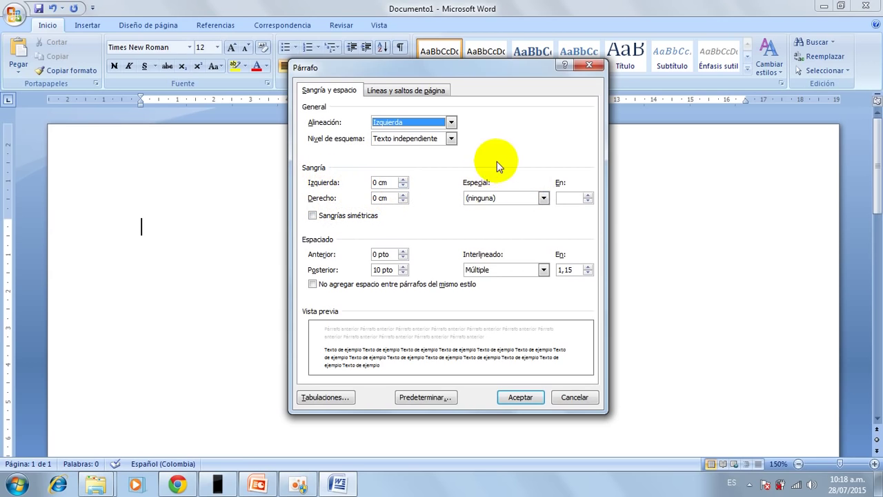
pyautogui.click(544, 199)
pyautogui.click(514, 216)
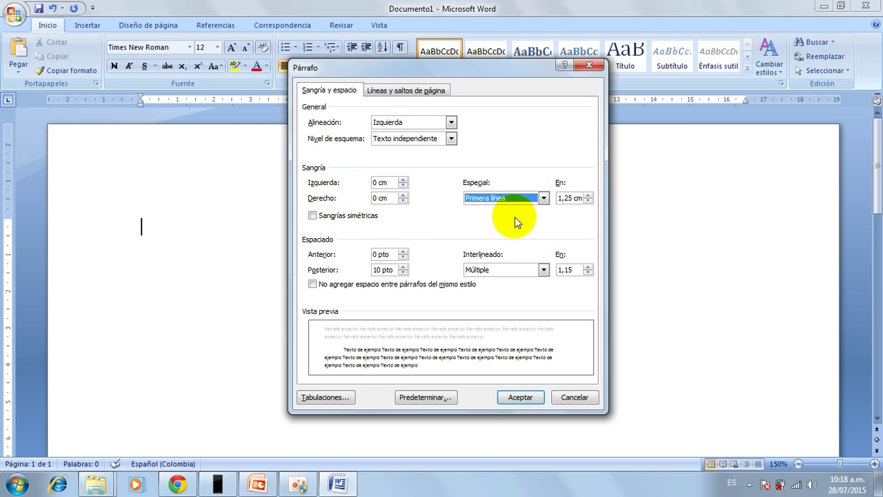
pyautogui.click(588, 201)
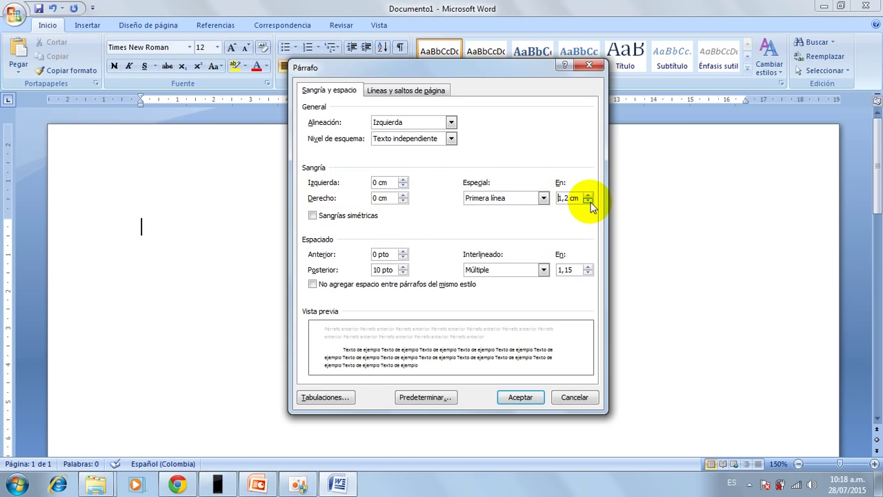
pyautogui.click(588, 201)
pyautogui.click(589, 201)
pyautogui.click(588, 200)
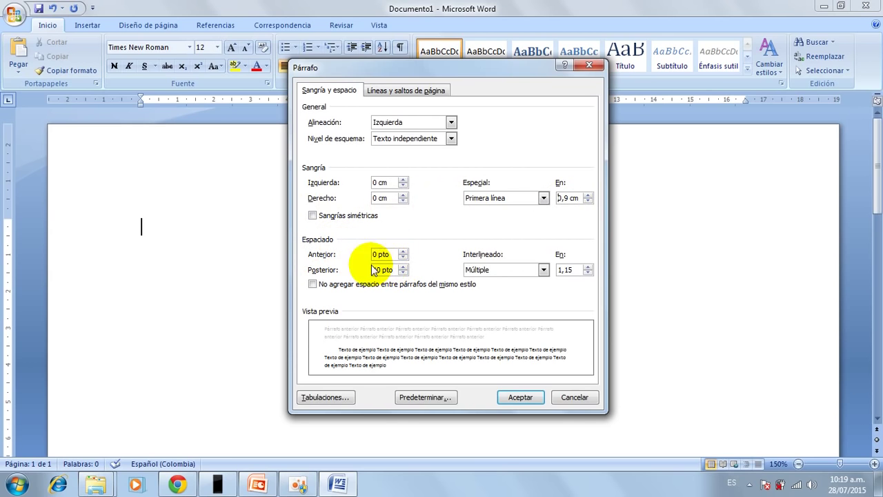
# Step: Give the paragraph 12 pt spacing before and Doble line spacing, then apply
pyautogui.click(394, 254)
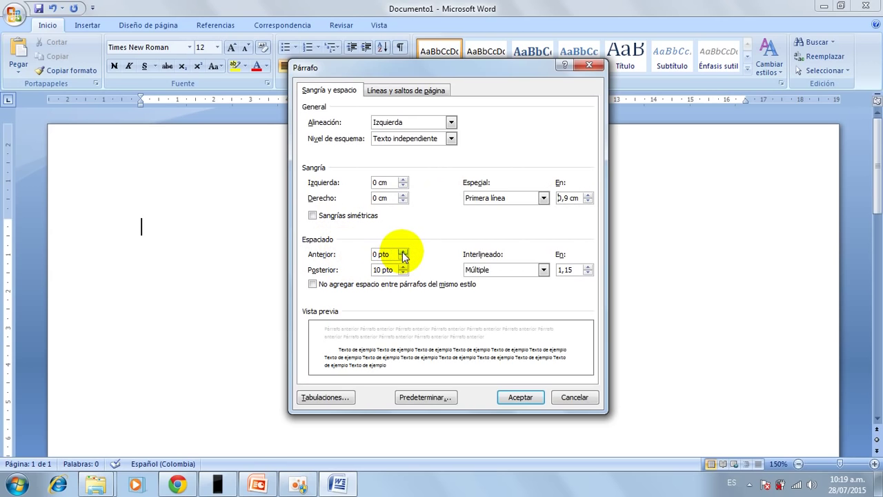
pyautogui.click(403, 252)
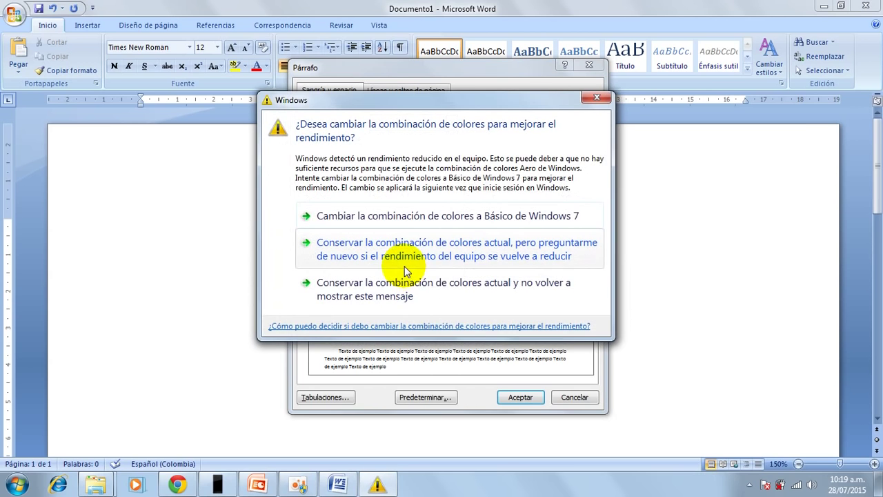
pyautogui.click(402, 286)
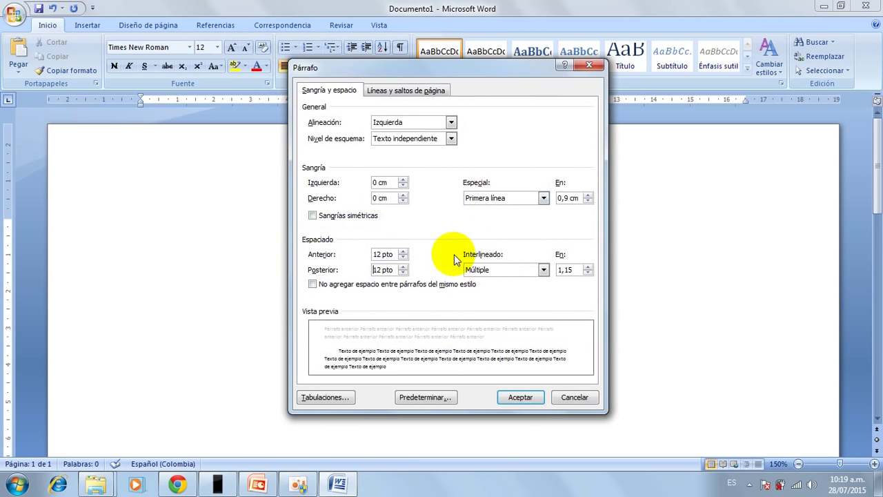
pyautogui.click(544, 269)
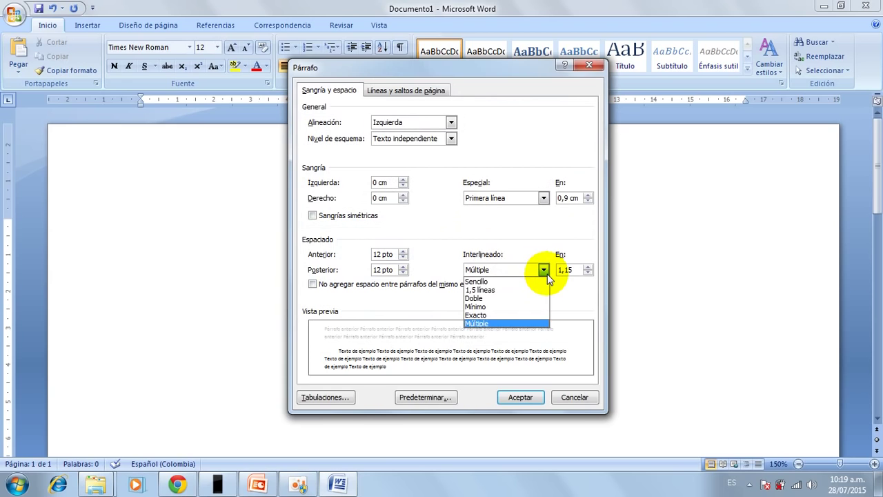
pyautogui.click(484, 299)
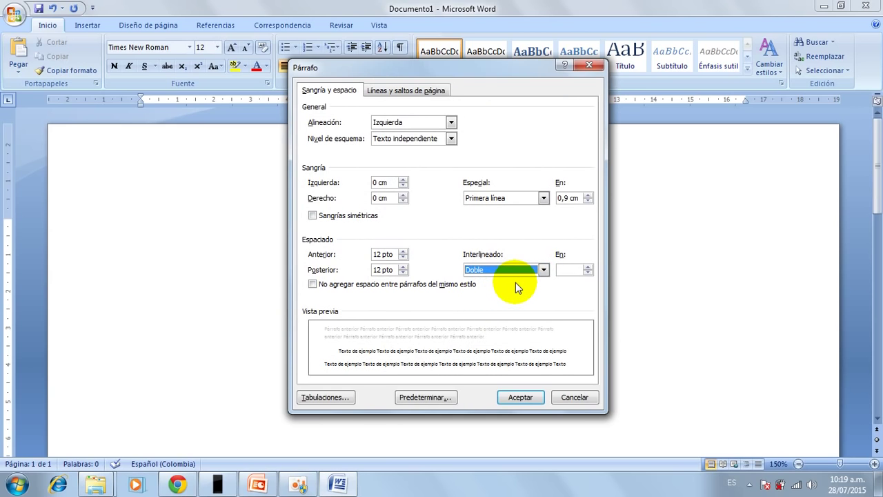
pyautogui.click(534, 400)
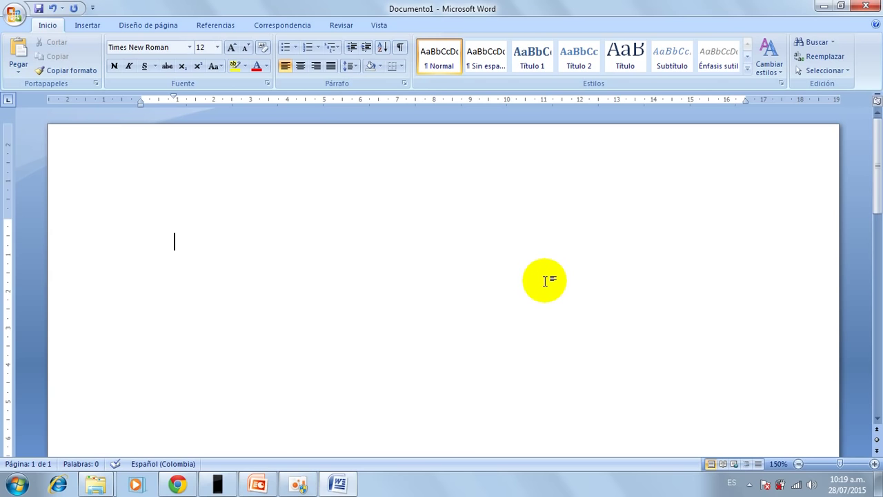
# Step: Toggle the ¶ formatting marks on, off and back on so the paragraph mark shows
pyautogui.click(401, 49)
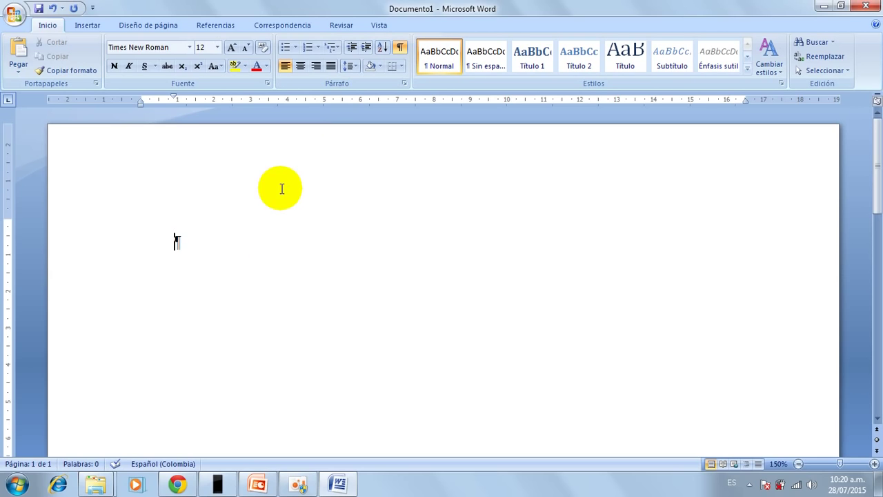
pyautogui.click(397, 50)
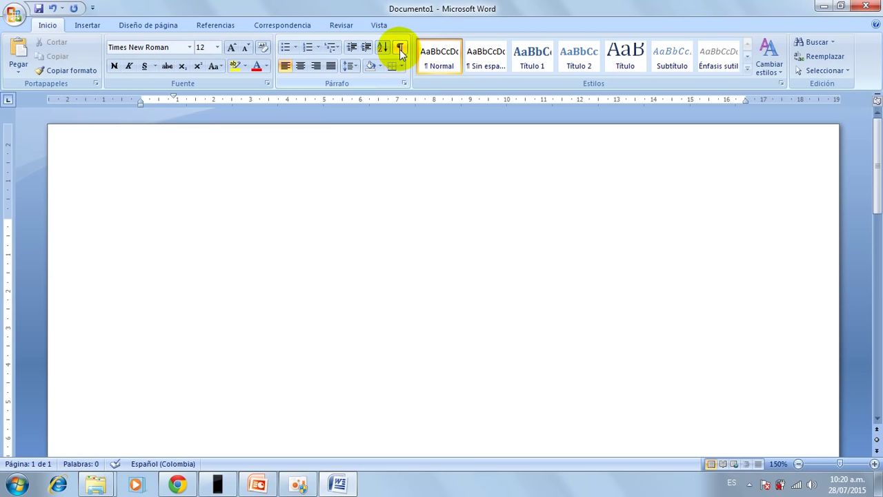
pyautogui.click(399, 49)
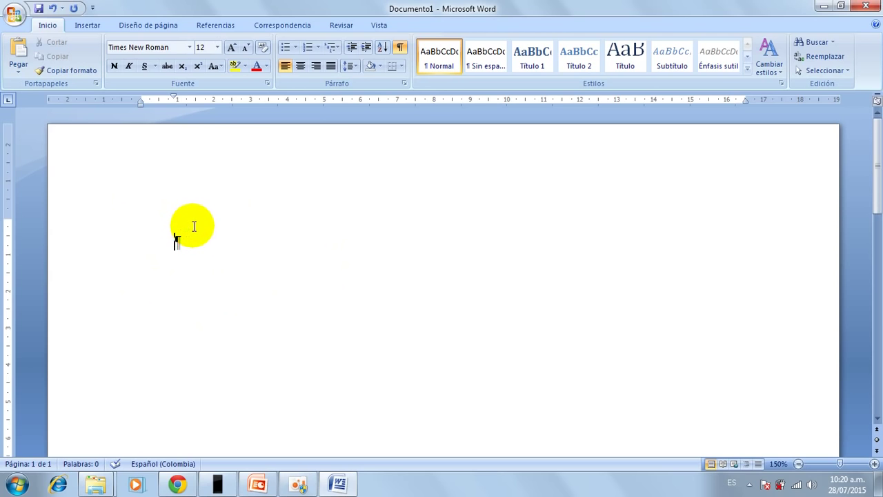
pyautogui.click(15, 19)
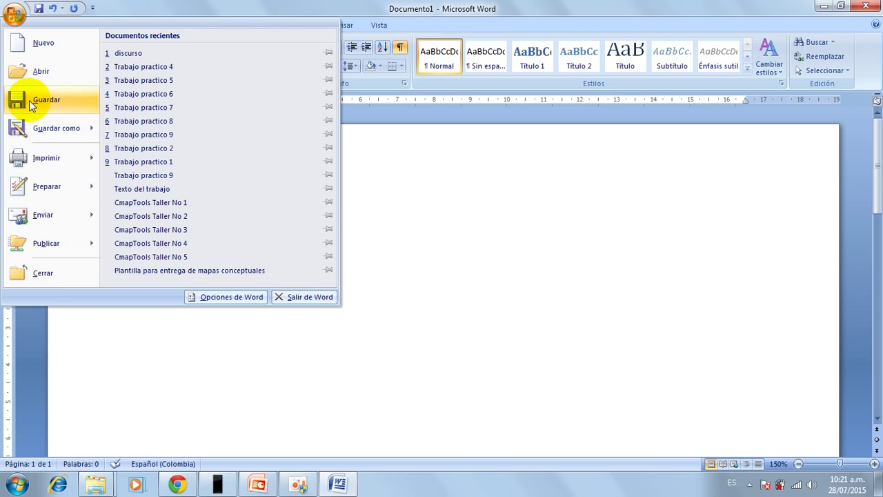
pyautogui.moveTo(42, 128)
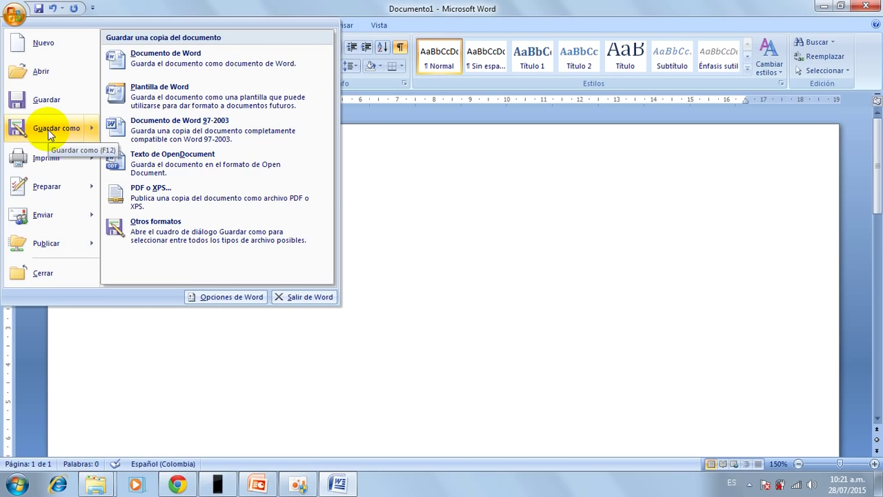
pyautogui.click(403, 165)
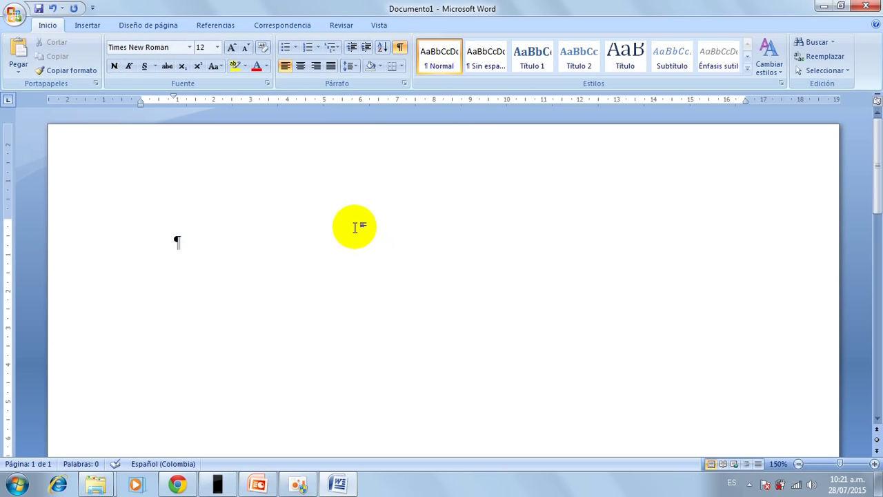
# Step: Switch between the Referencias, Insertar and Diseño de página tabs, ending on Referencias
pyautogui.click(218, 27)
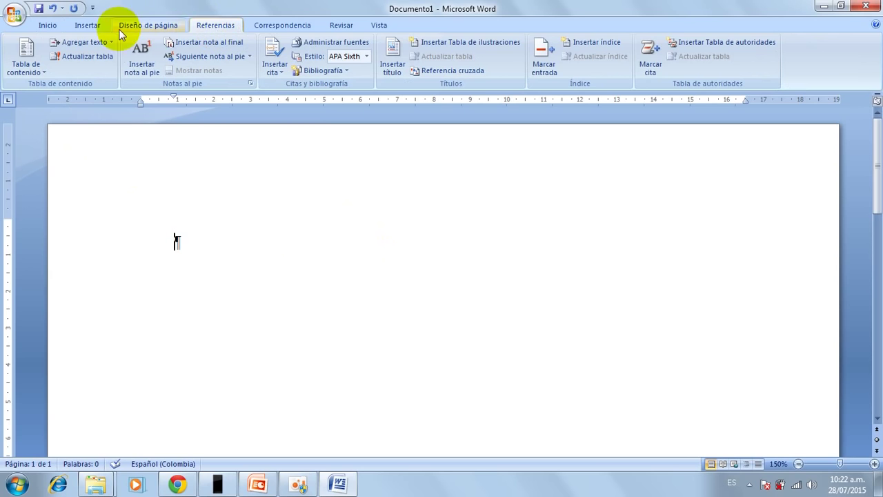
pyautogui.click(94, 27)
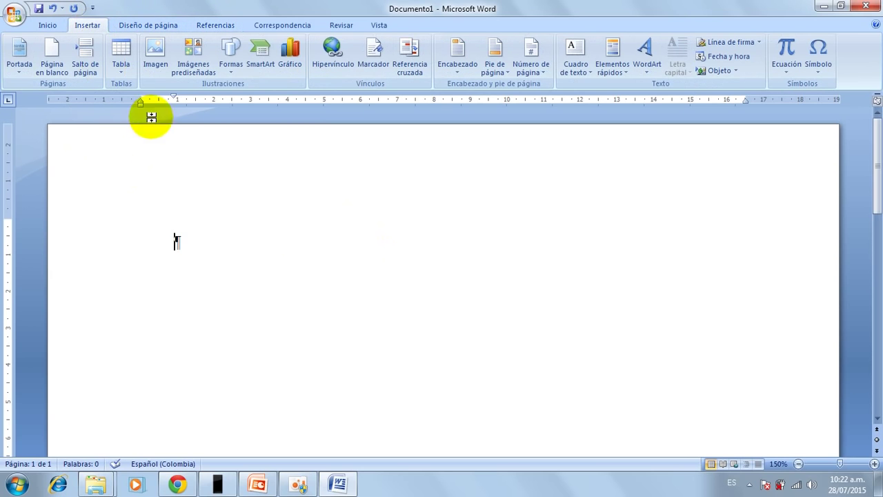
pyautogui.click(156, 23)
pyautogui.click(211, 26)
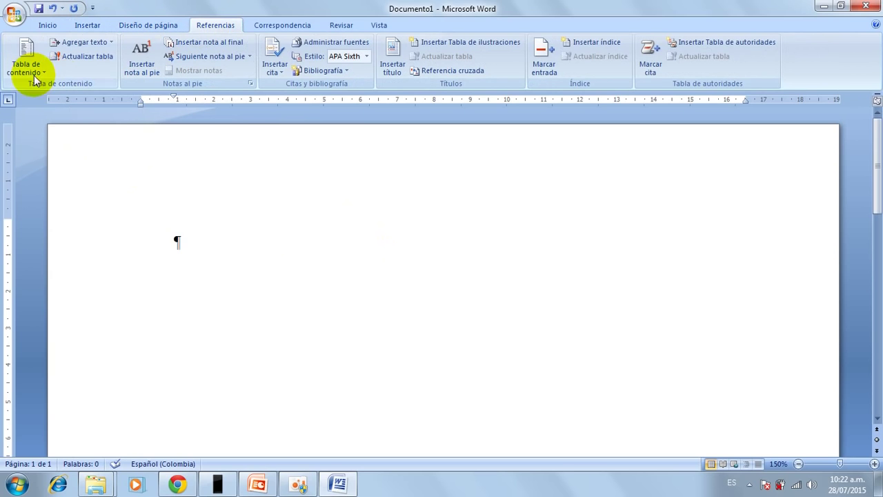